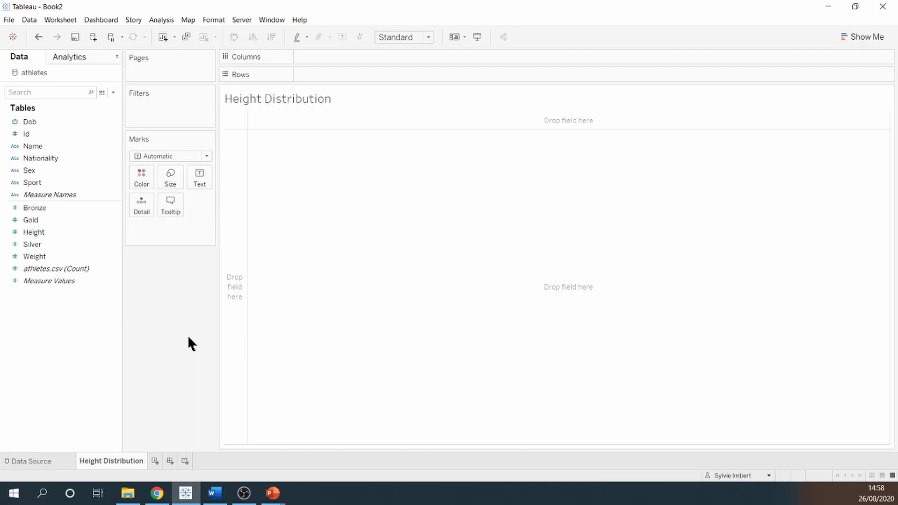
Plot summed Height on Columns against all athlete Ids on Rows, sorted descending.
click(60, 232)
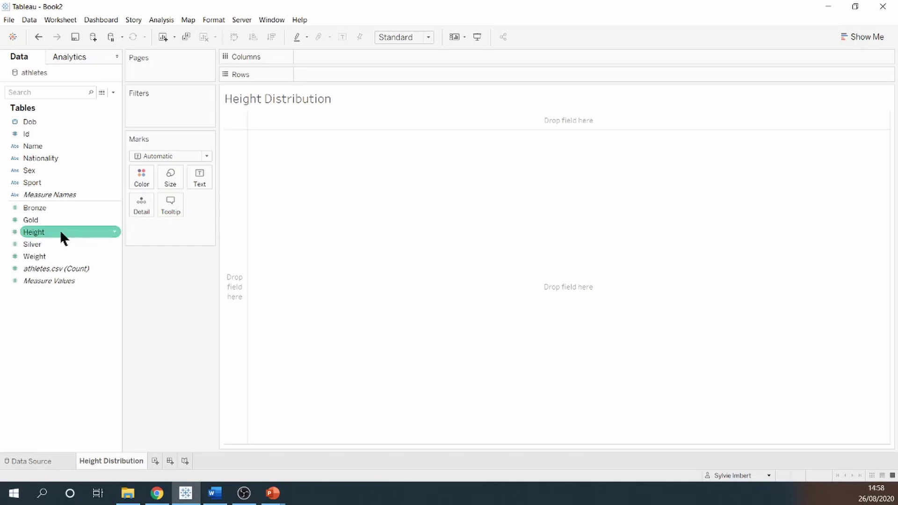
drag(60, 232, 346, 57)
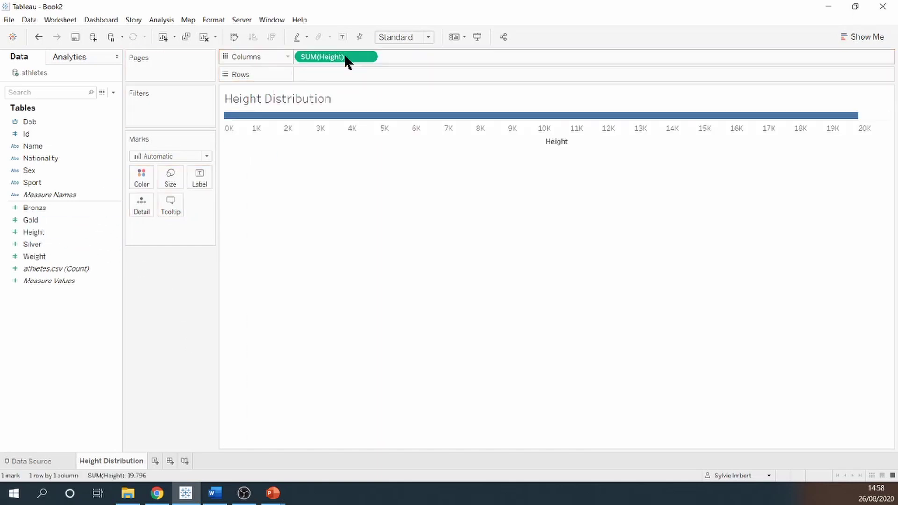
click(49, 135)
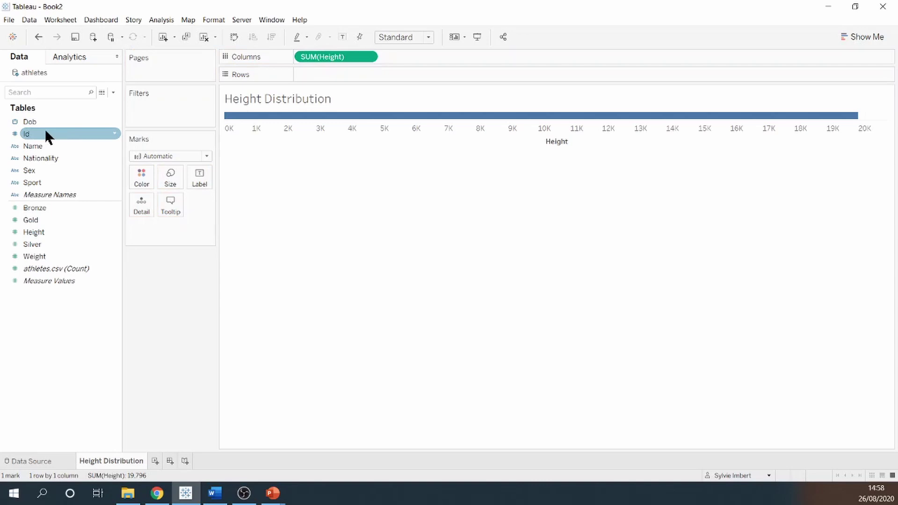
drag(46, 132, 338, 74)
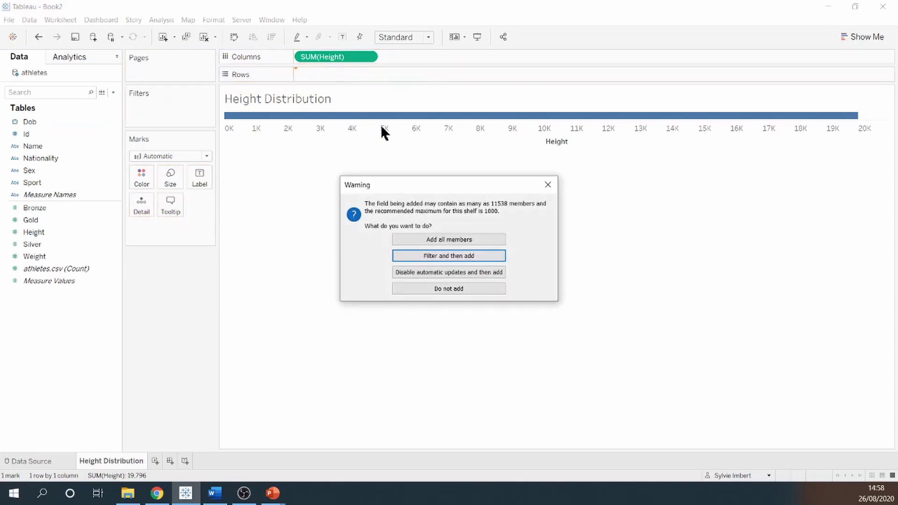
click(435, 239)
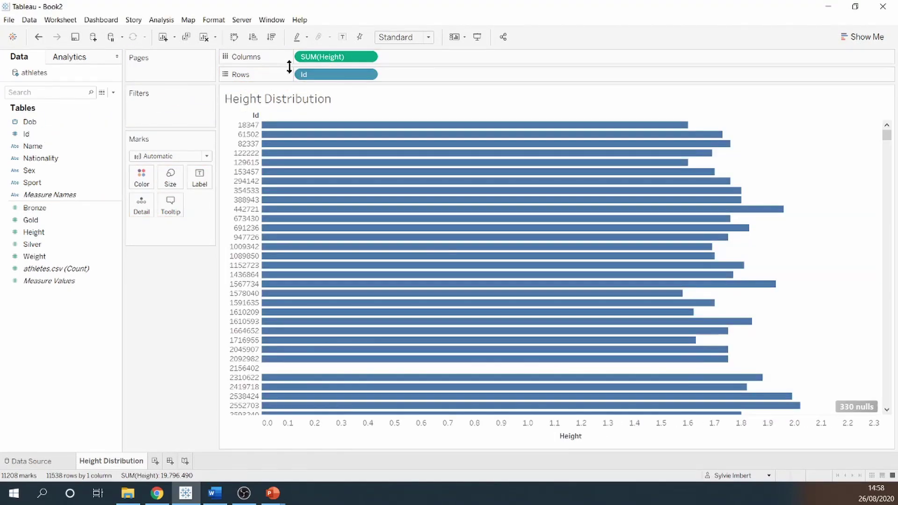
click(271, 37)
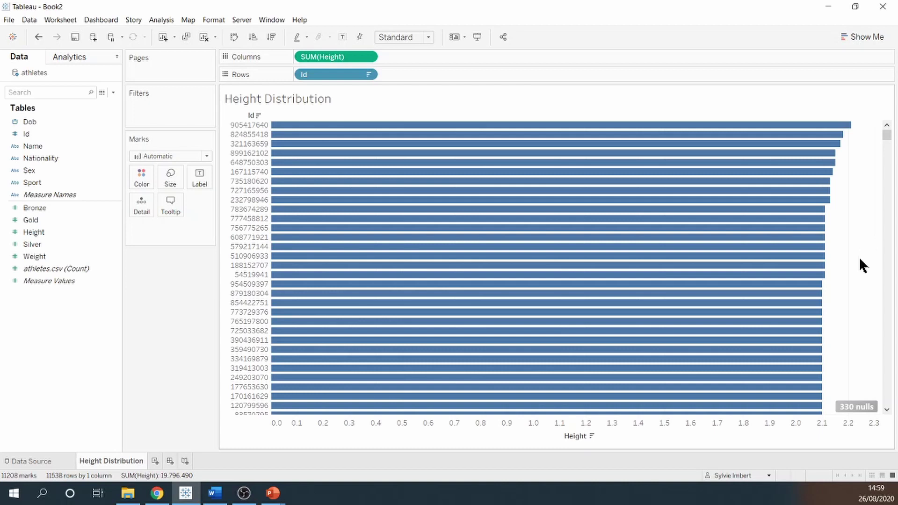
Clear the sheet and bin the Height field into bins of size 0.1.
click(202, 37)
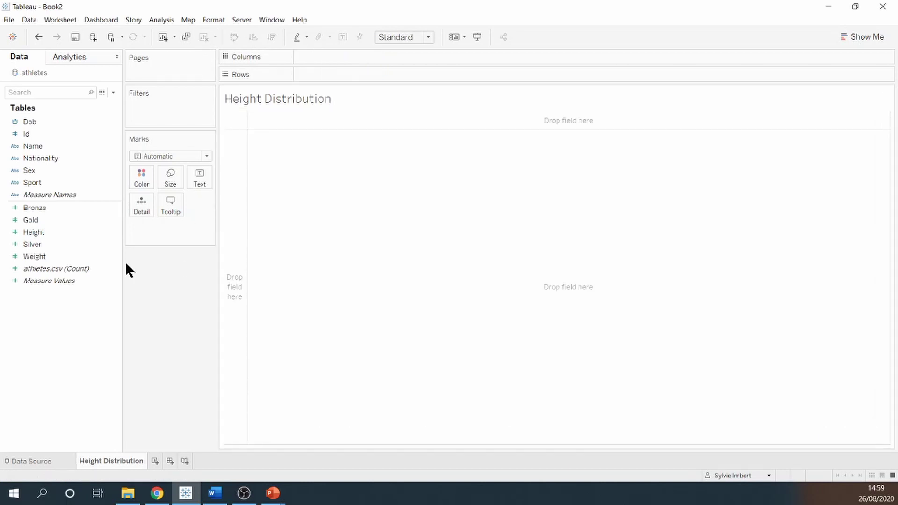
click(65, 233)
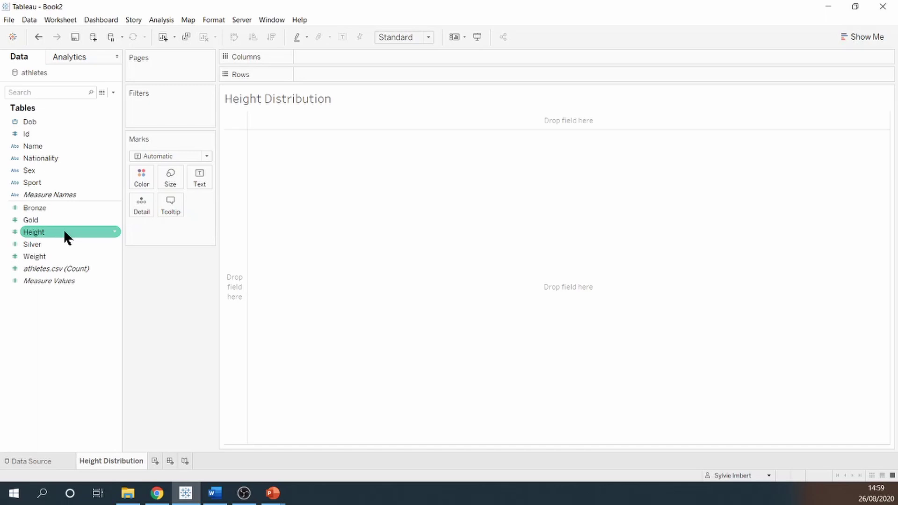
right_click(64, 231)
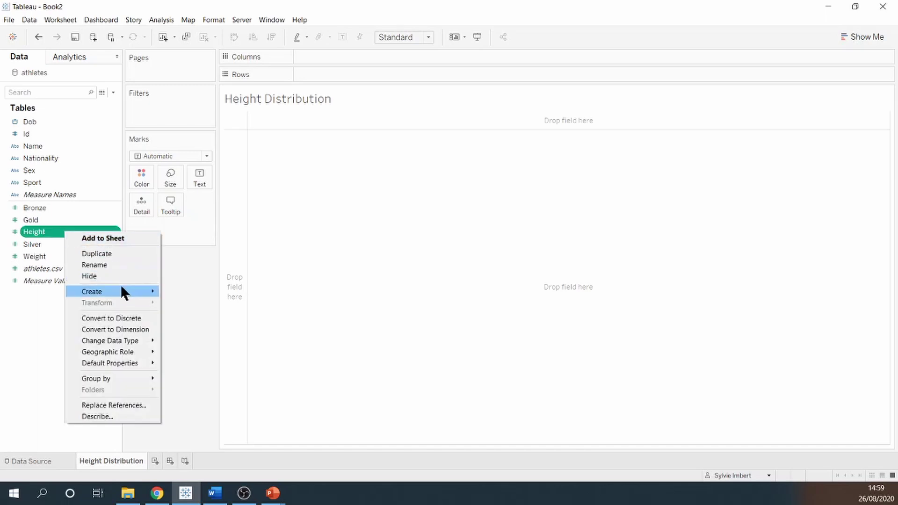
mouse_move(120, 285)
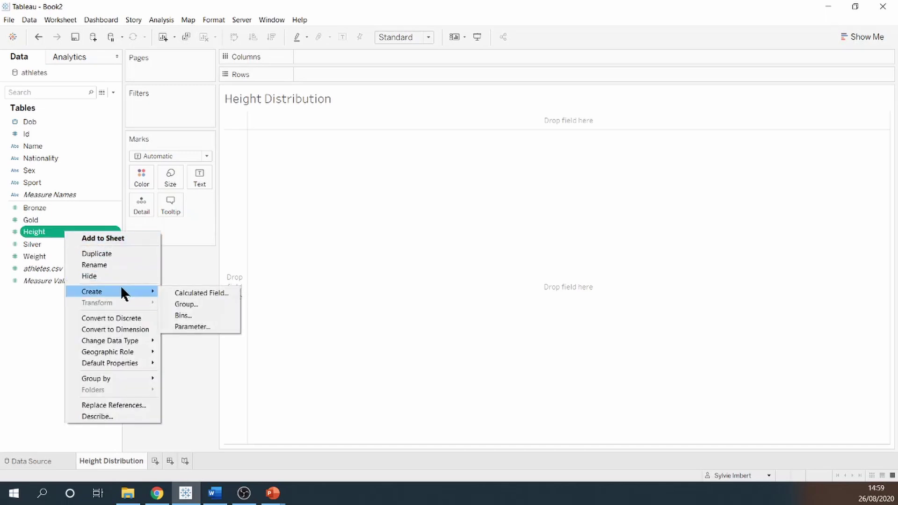
click(225, 310)
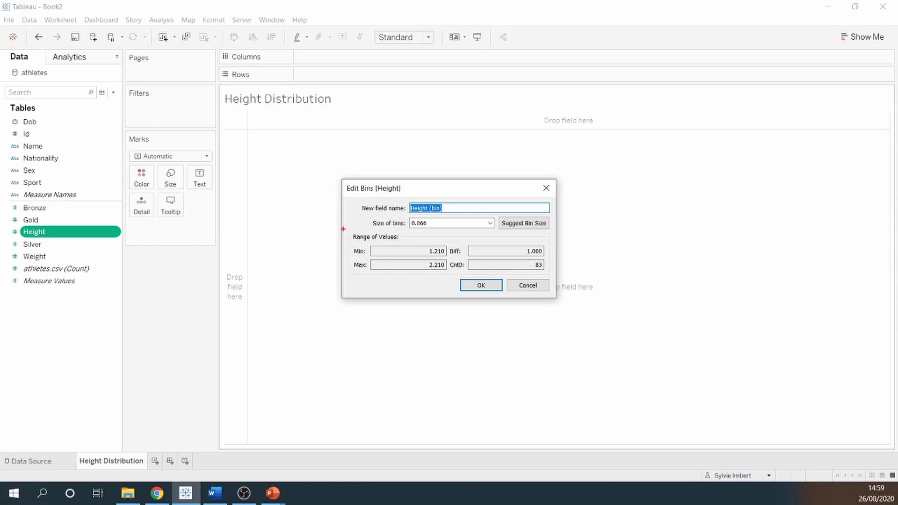
mouse_move(343, 229)
mouse_down()
mouse_move(456, 273)
mouse_move(555, 282)
mouse_up()
click(452, 224)
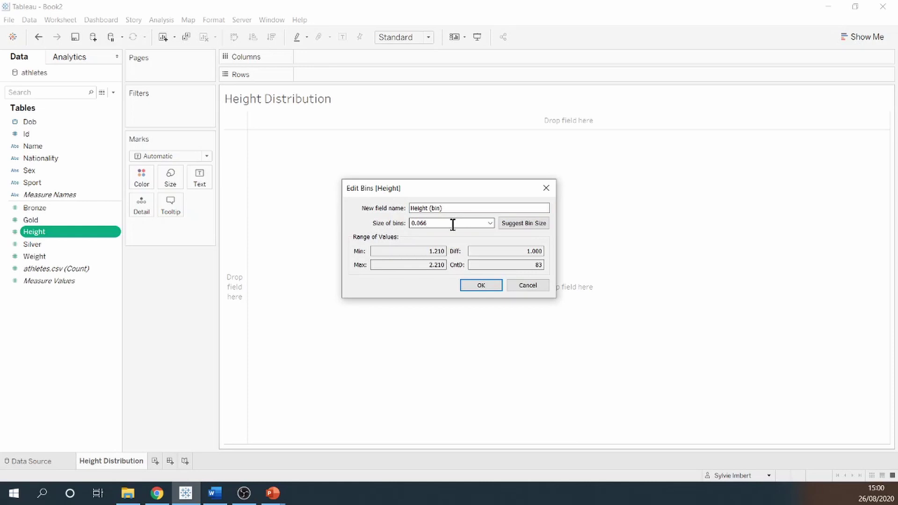
key(BackSpace)
key(BackSpace)
key(BackSpace)
text(1)
click(465, 288)
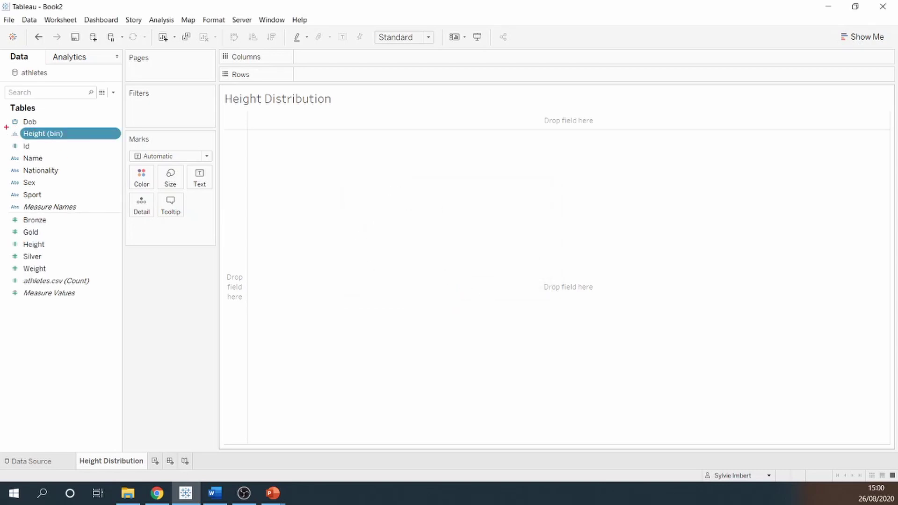
Put Height (bin) on Columns and CNT(Id) on Rows to count athletes per bin.
drag(3, 125, 94, 142)
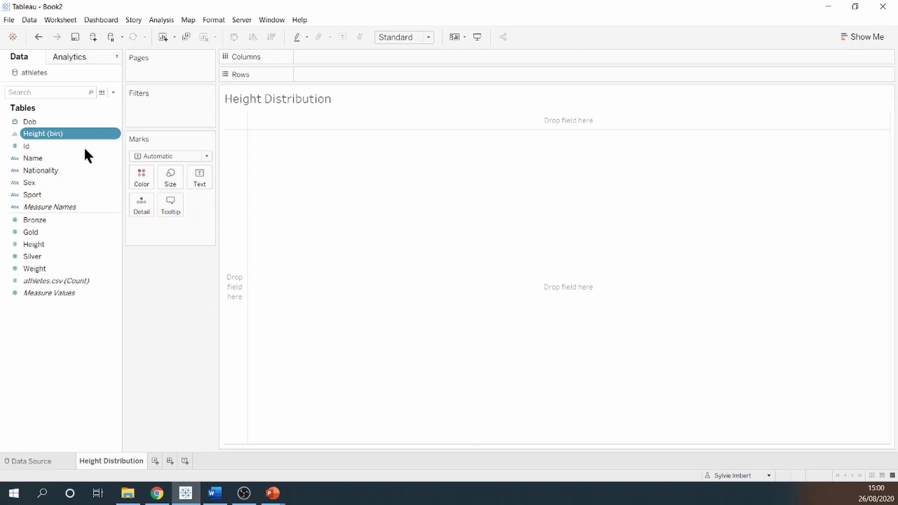
drag(73, 138, 366, 54)
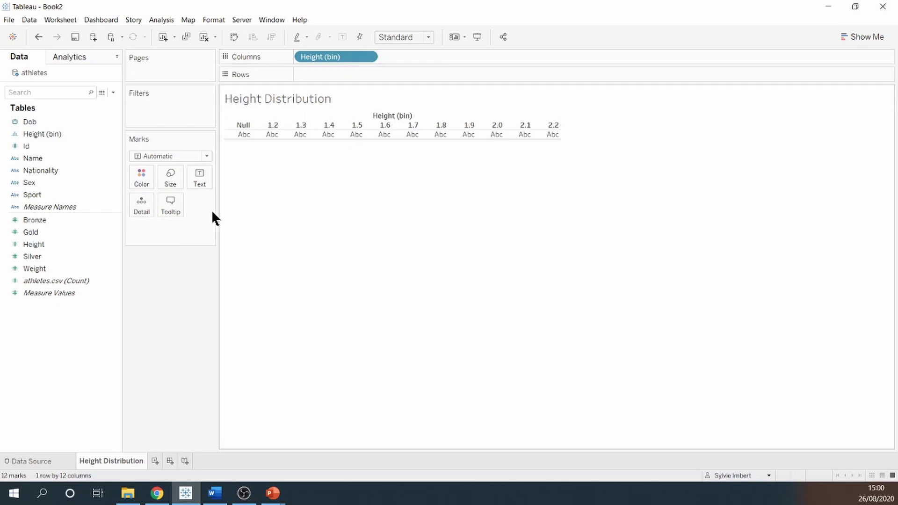
click(58, 147)
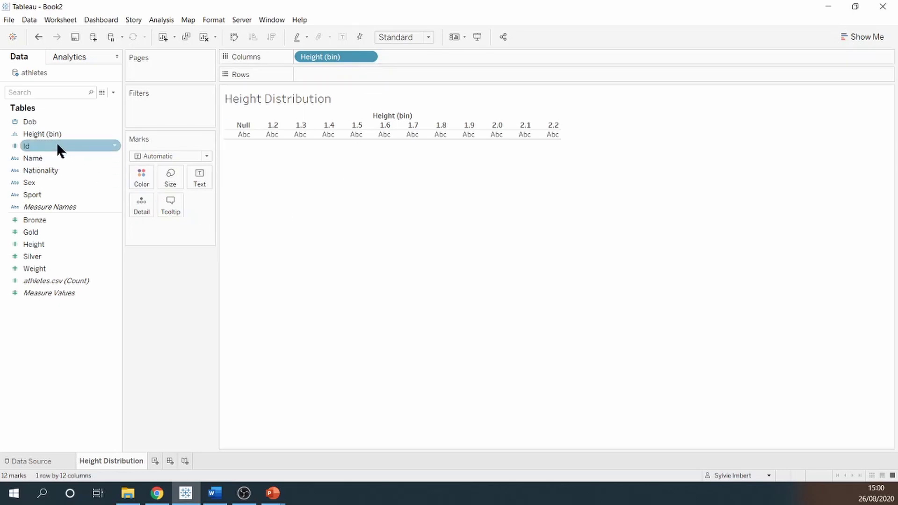
drag(57, 145, 338, 71)
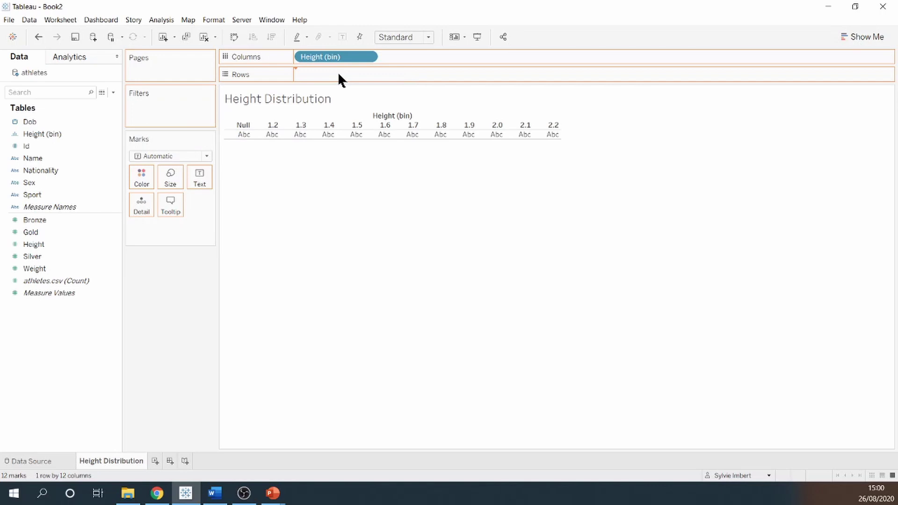
click(445, 208)
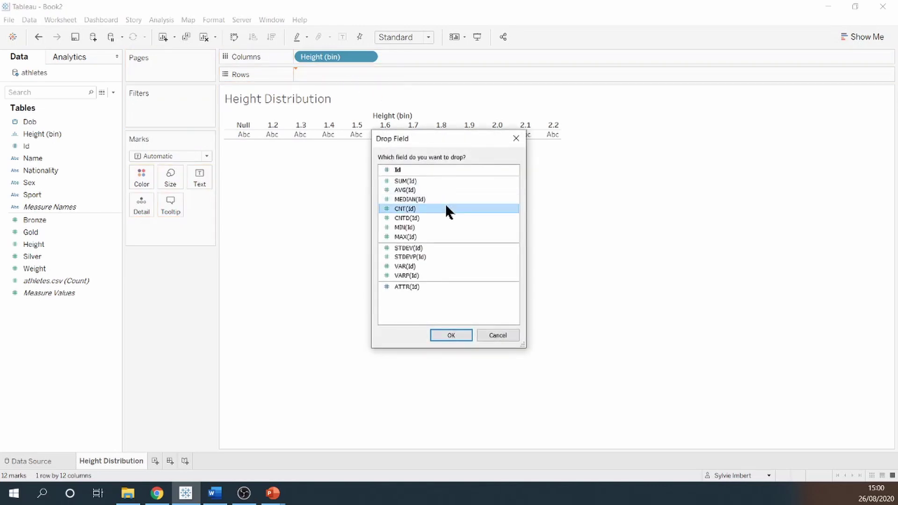
click(433, 335)
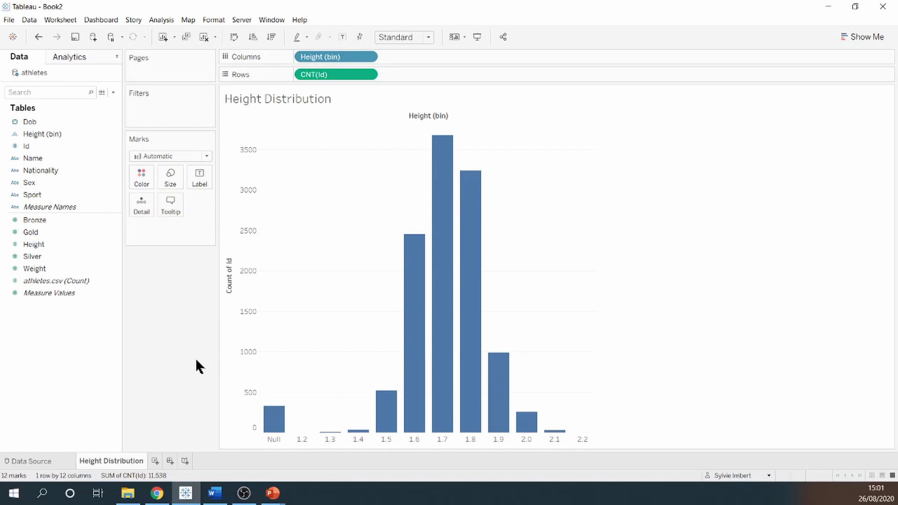
Exclude the Null bar from the Height (bin) histogram.
right_click(272, 418)
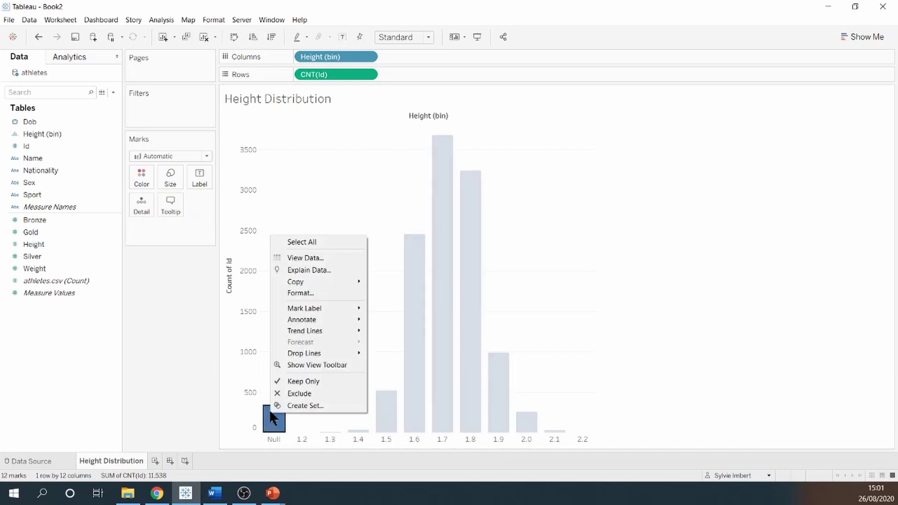
click(299, 392)
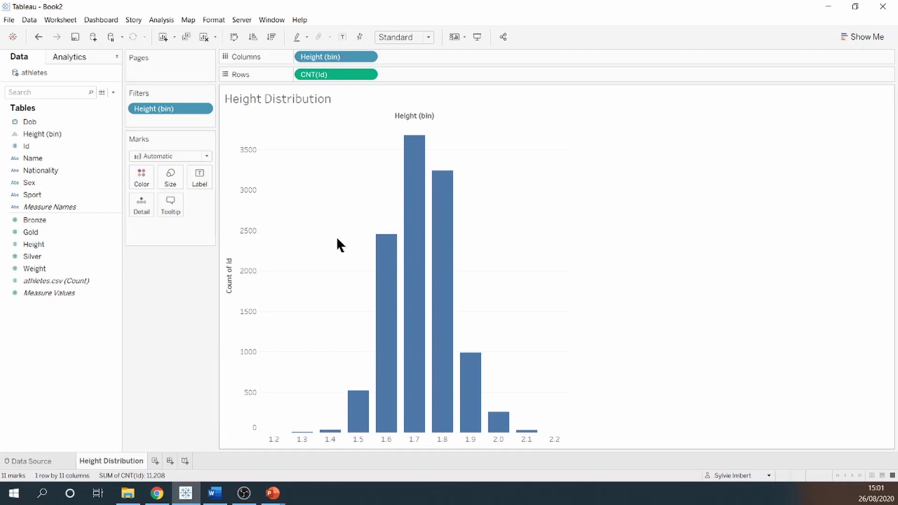
Edit the Height (bin) field and start a new parameter for its bin size.
mouse_move(410, 162)
click(75, 134)
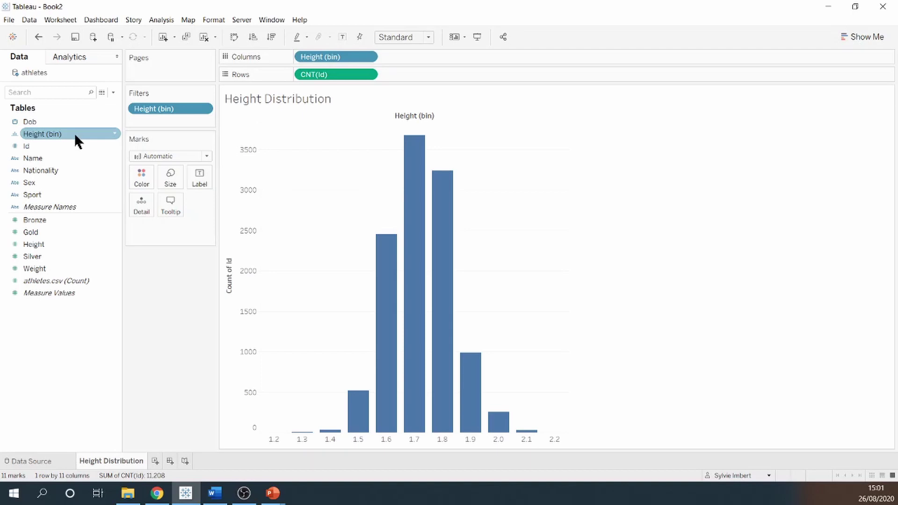
right_click(75, 136)
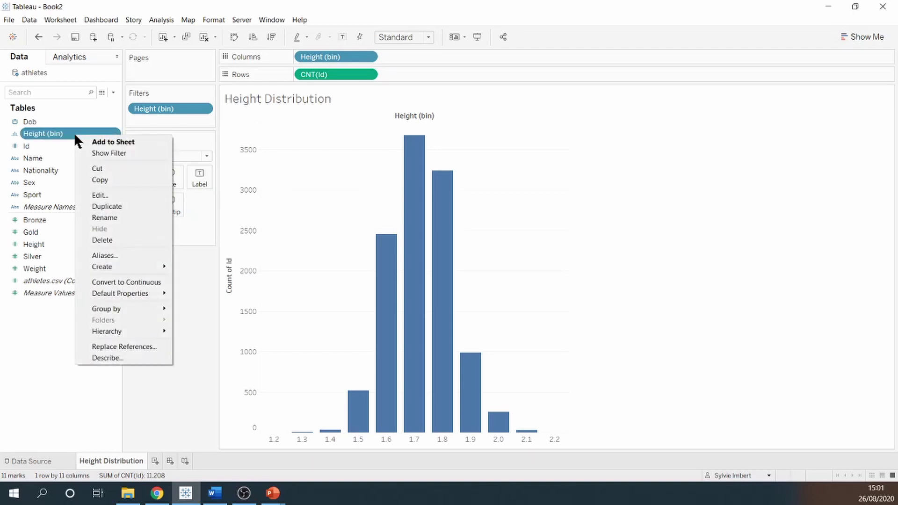
click(111, 193)
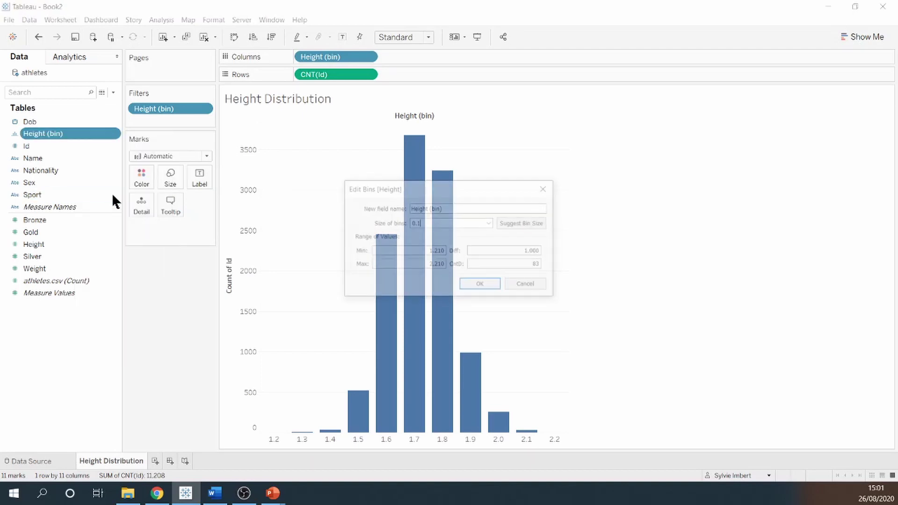
click(490, 223)
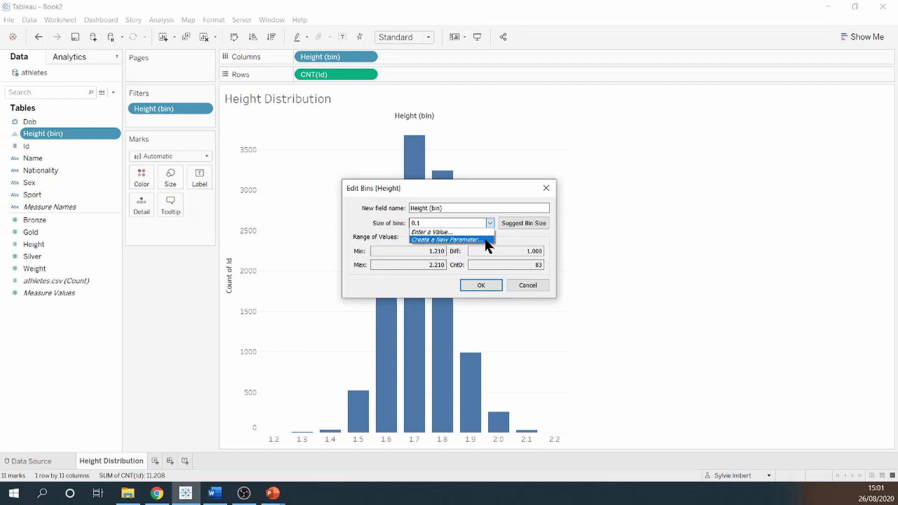
click(486, 240)
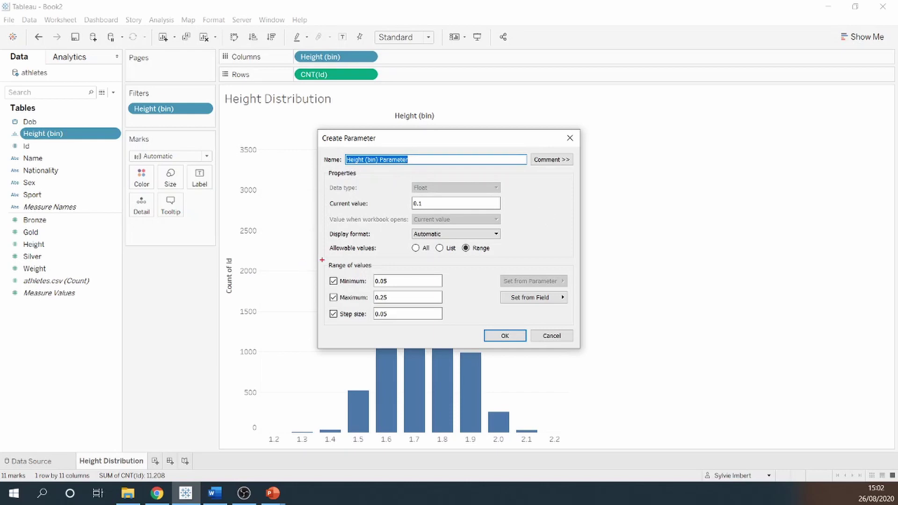
Set the parameter's maximum to 0.20 and apply it as the bin size.
drag(322, 258, 450, 334)
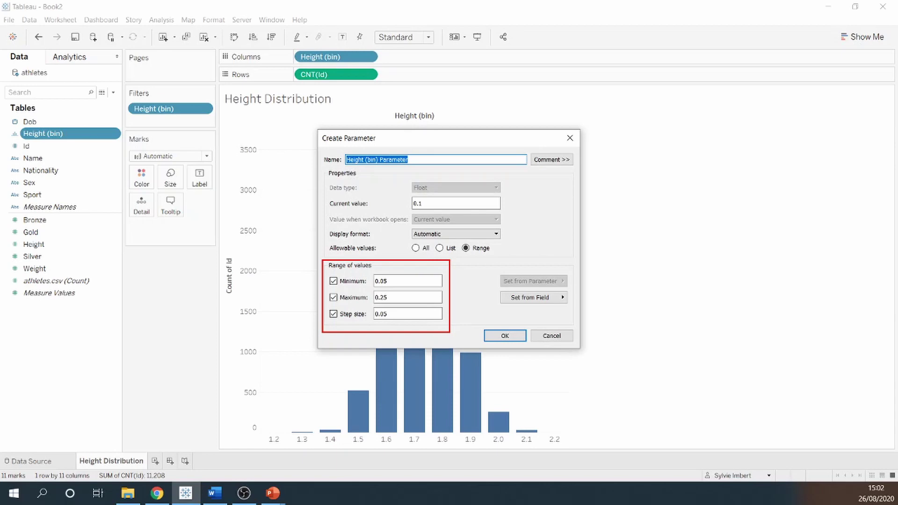
key(Escape)
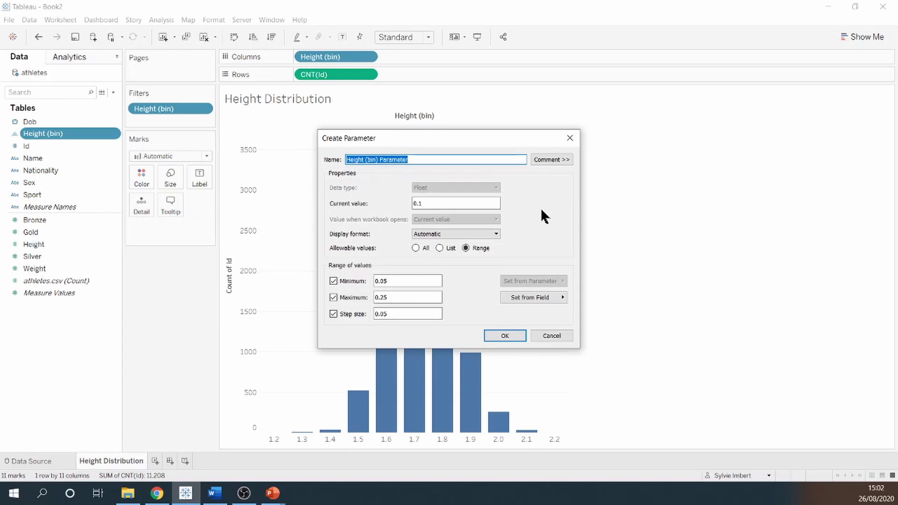
click(415, 297)
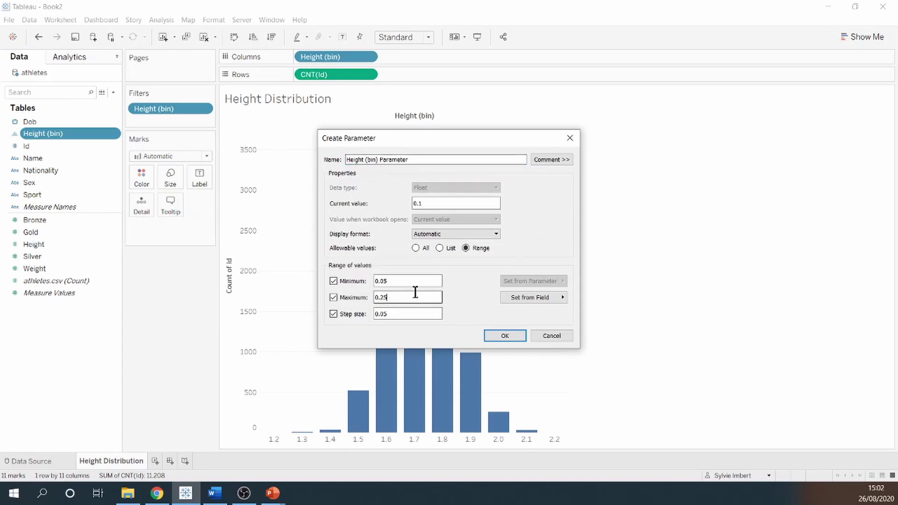
key(BackSpace)
text(0)
click(519, 336)
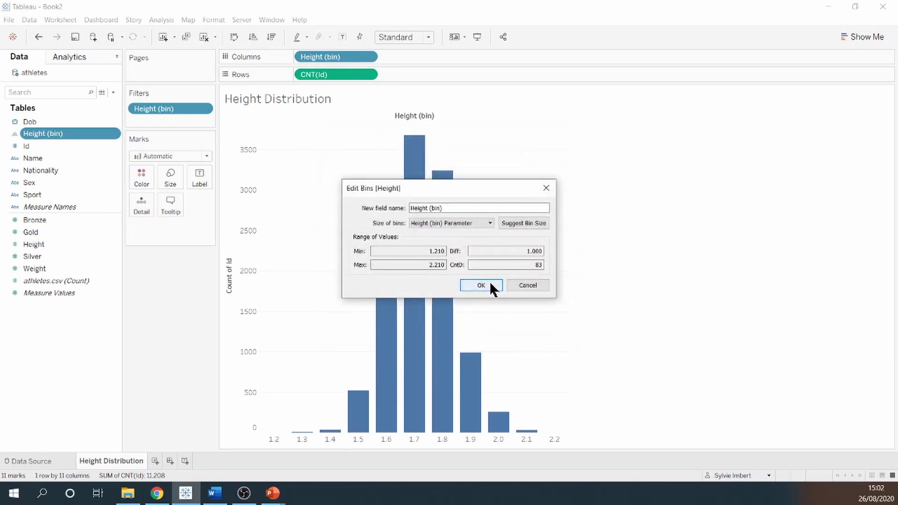
click(490, 283)
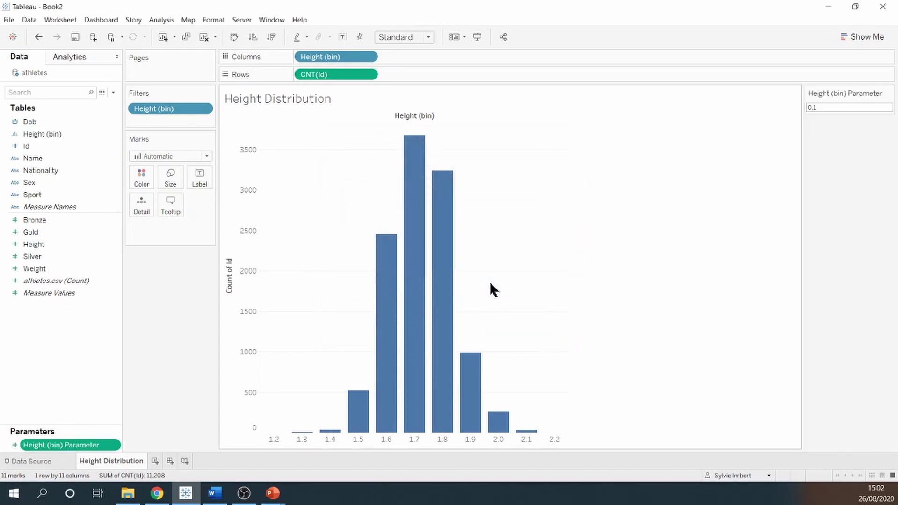
Display the bin-size parameter as a slider and step it down to 0.05.
click(889, 93)
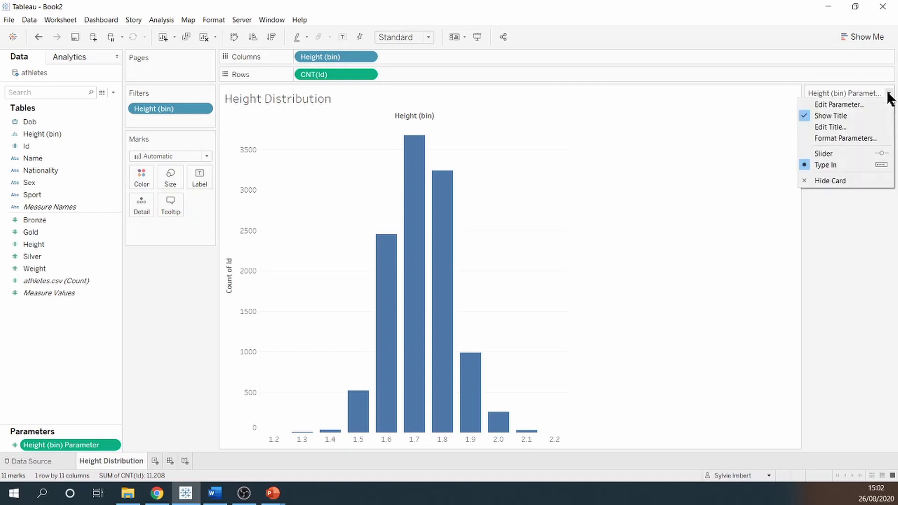
click(861, 155)
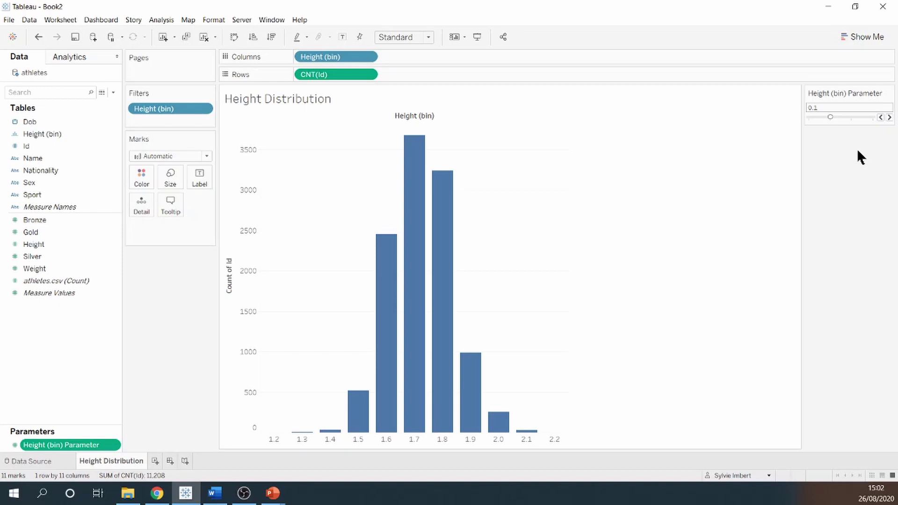
click(880, 117)
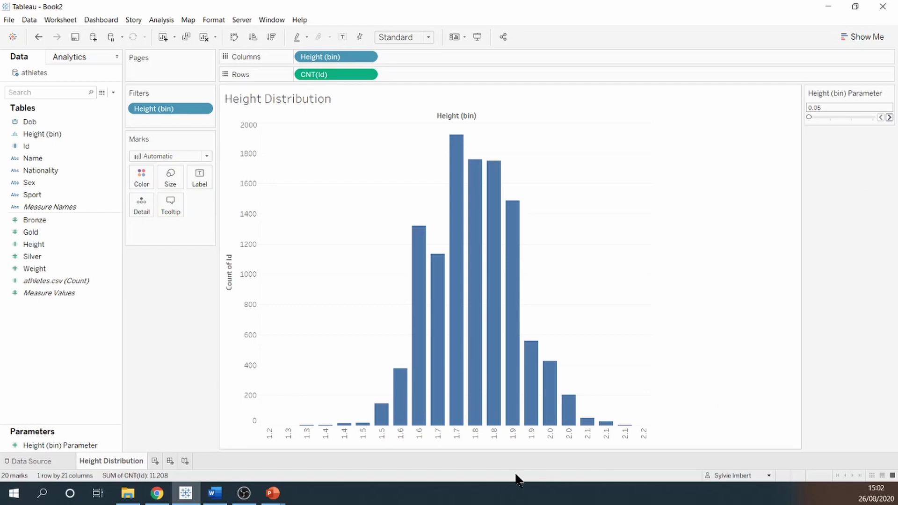
Format the Height (bin) header numbers as Number (Custom) with 2 decimal places.
right_click(471, 435)
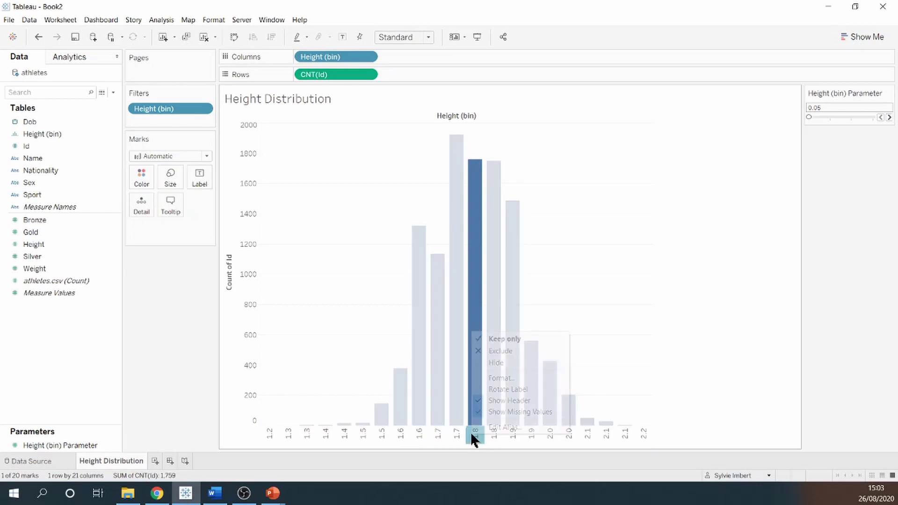
click(504, 381)
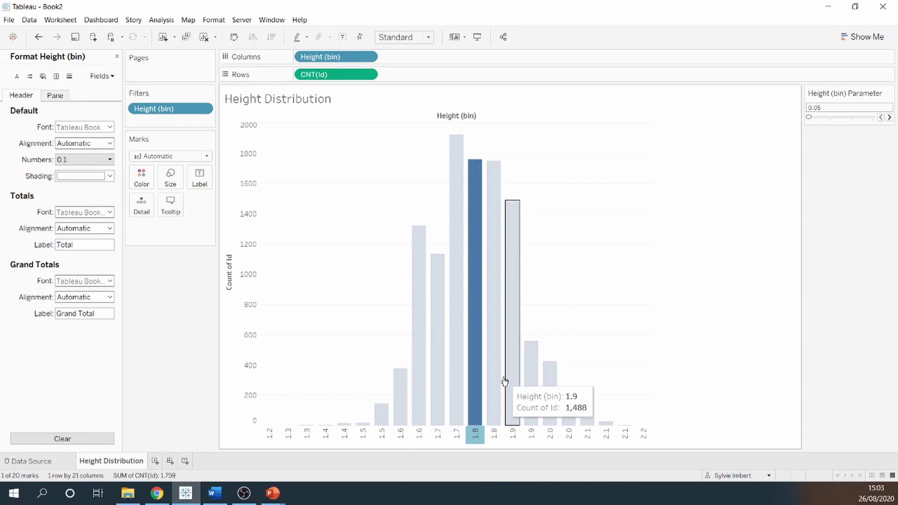
click(111, 159)
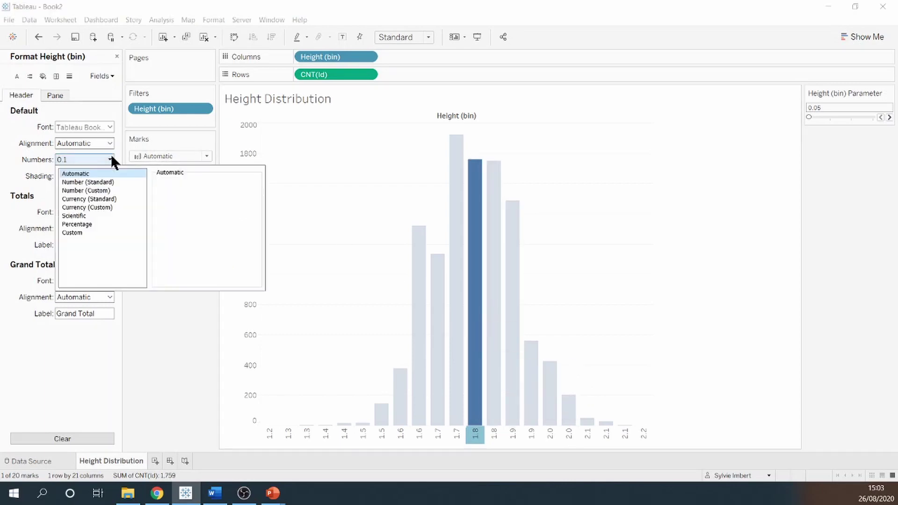
click(109, 190)
click(189, 307)
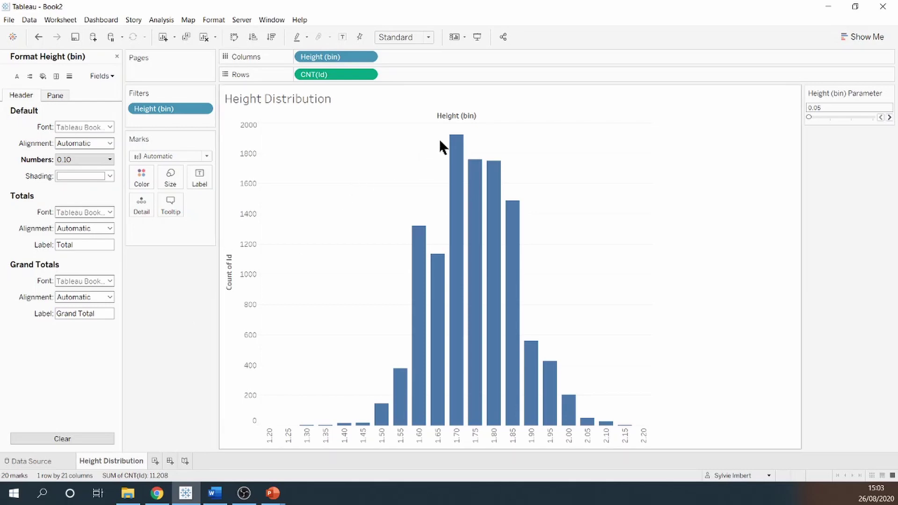
mouse_move(453, 158)
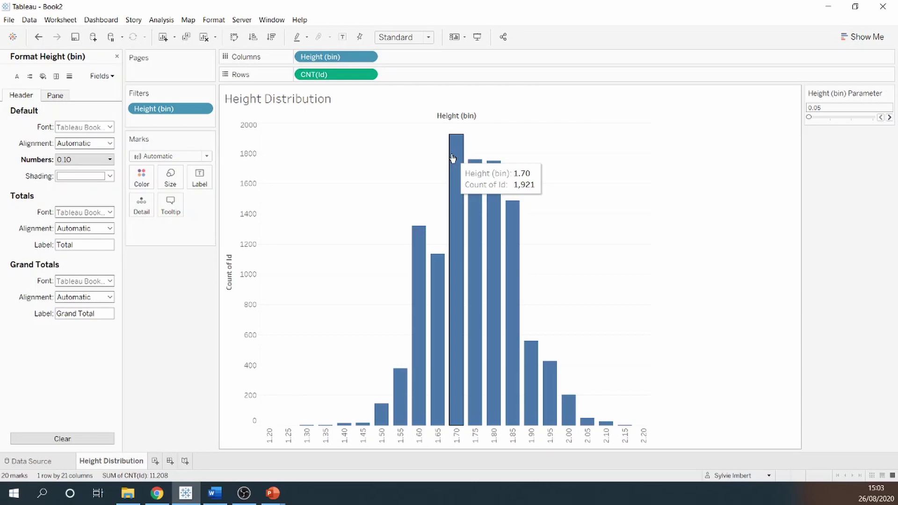
click(889, 118)
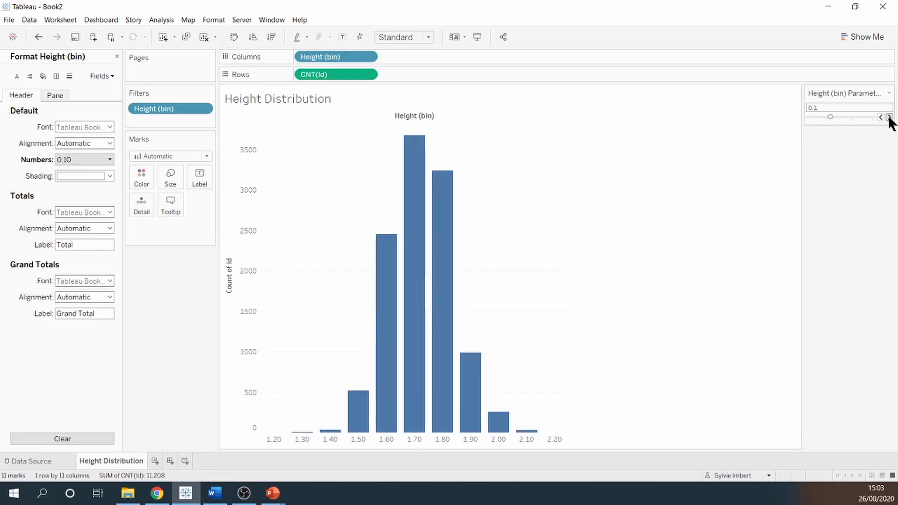
click(889, 117)
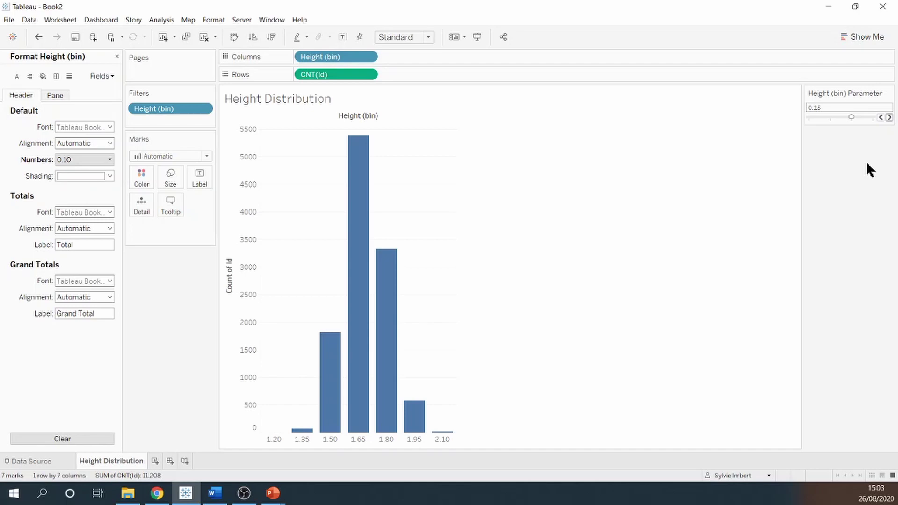
click(881, 117)
click(881, 117)
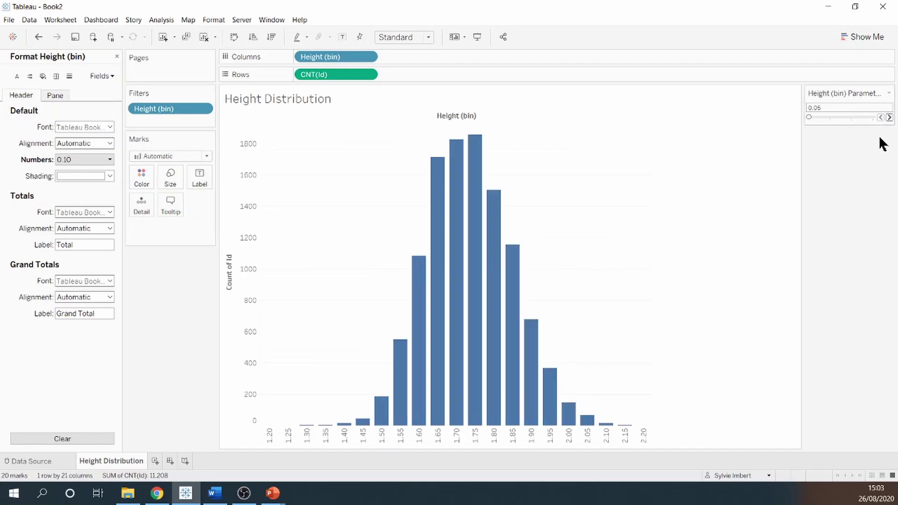